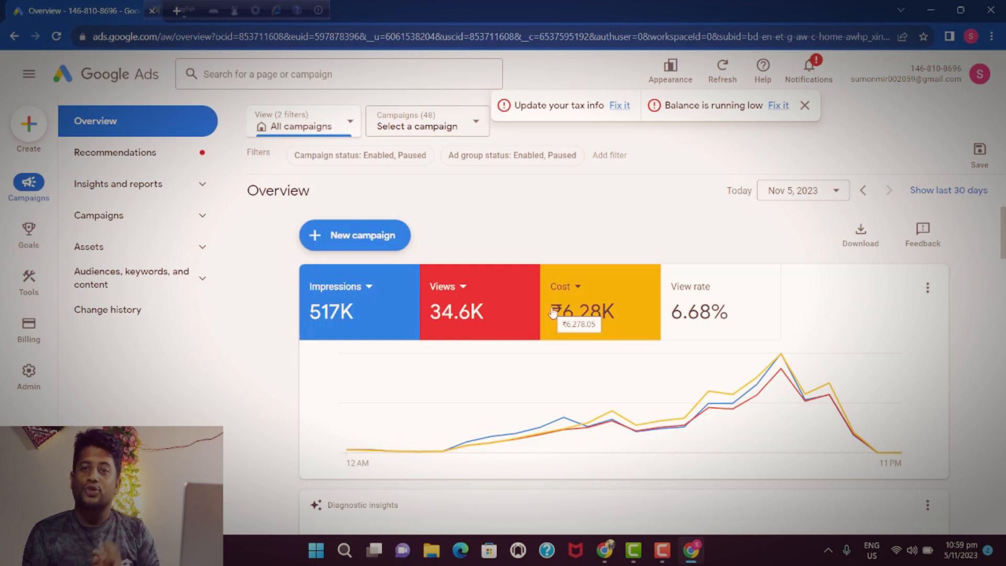
Start a new campaign and choose to create it without a goal's guidance
left_click(384, 235)
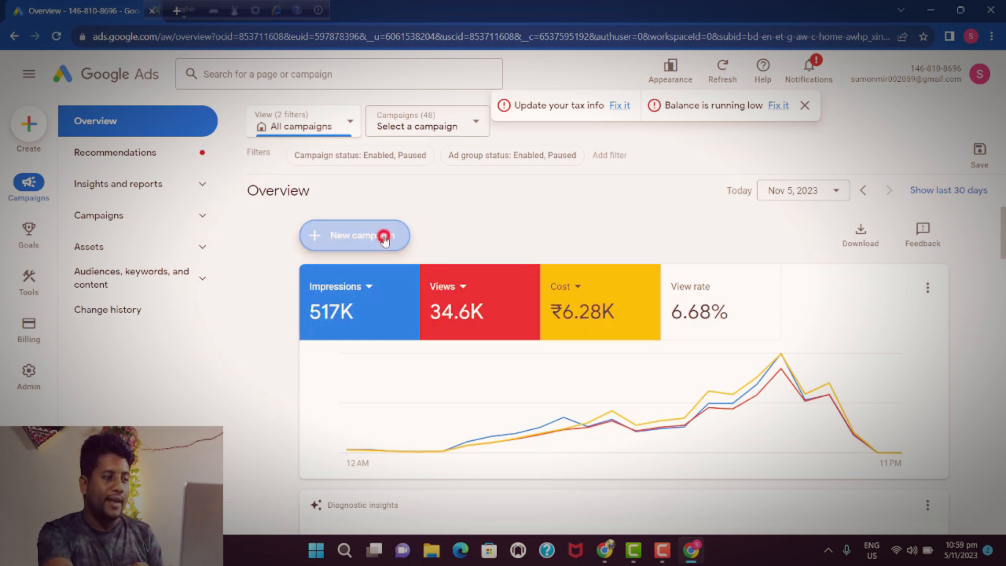
scroll(608, 312, "down", 1)
left_click(778, 335)
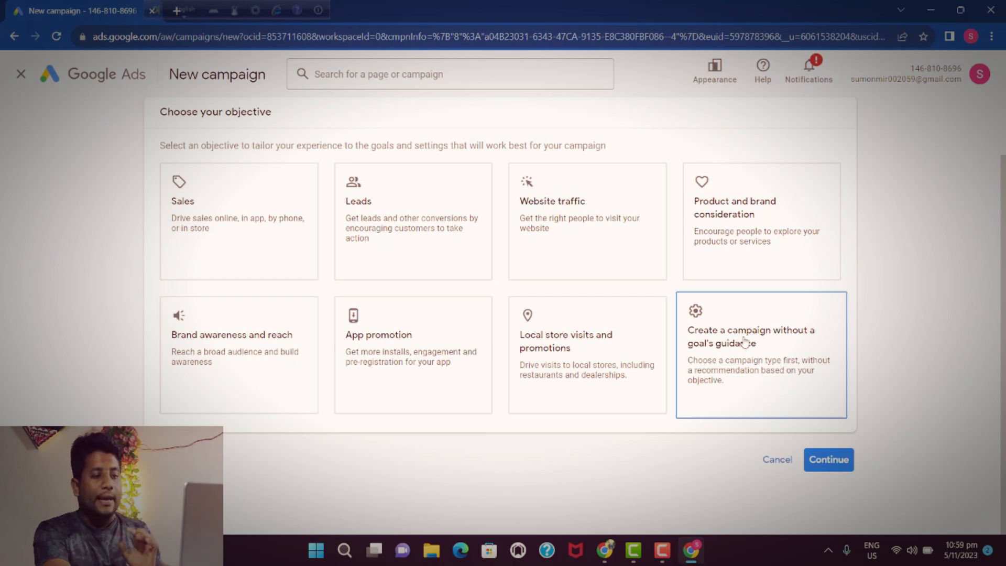
left_click(775, 349)
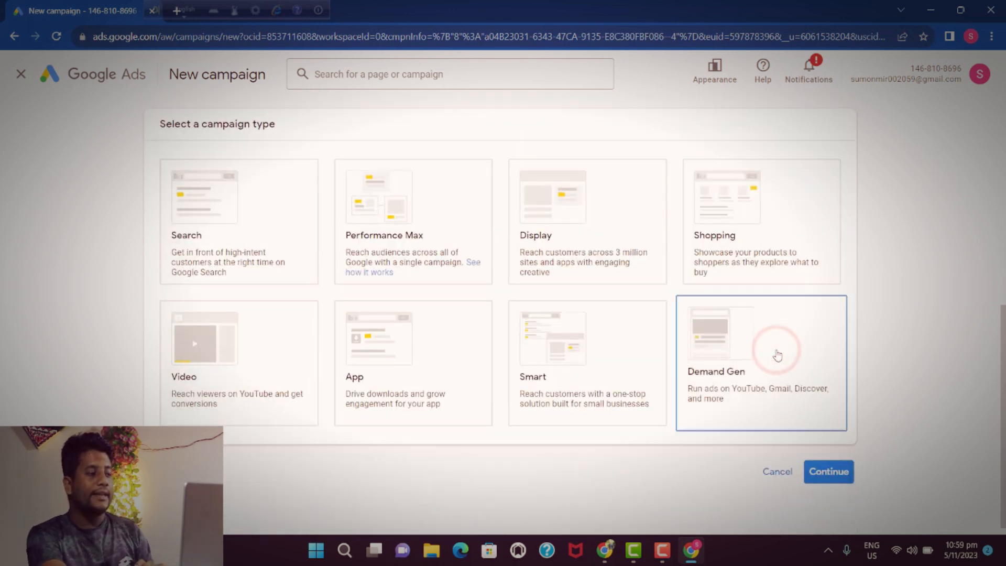
Choose the Video campaign type with the Video views subtype and continue to the campaign settings
left_click(628, 330)
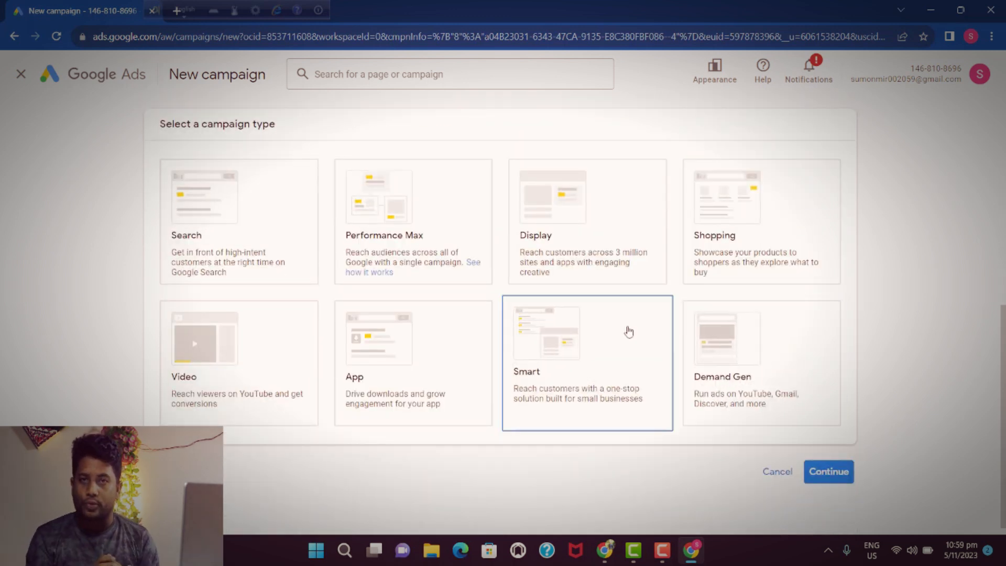
left_click(224, 357)
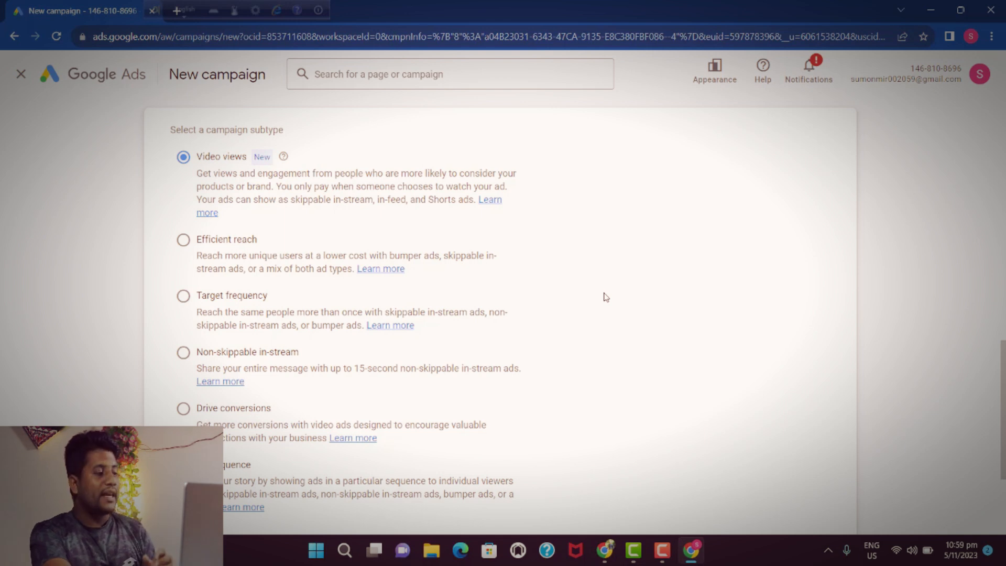
scroll(606, 297, "down", 3)
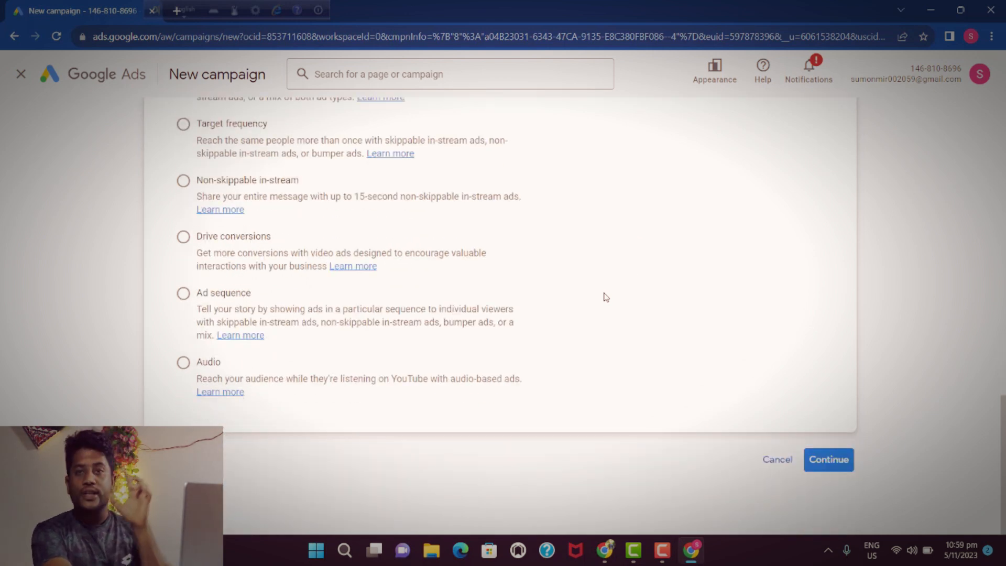
left_click(829, 461)
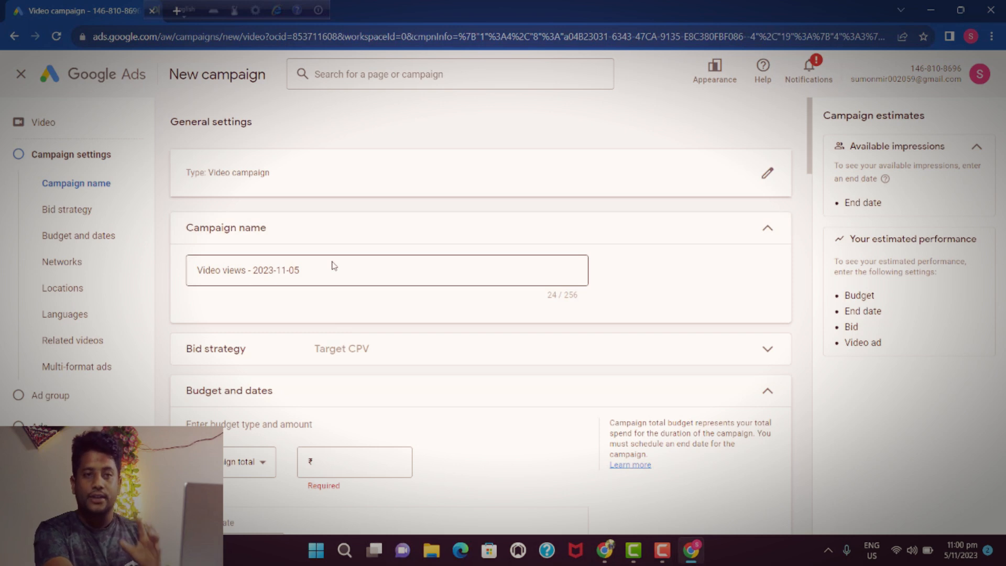
Replace the default campaign name with "shoping 1k tk"
left_click_drag(369, 273, 193, 270)
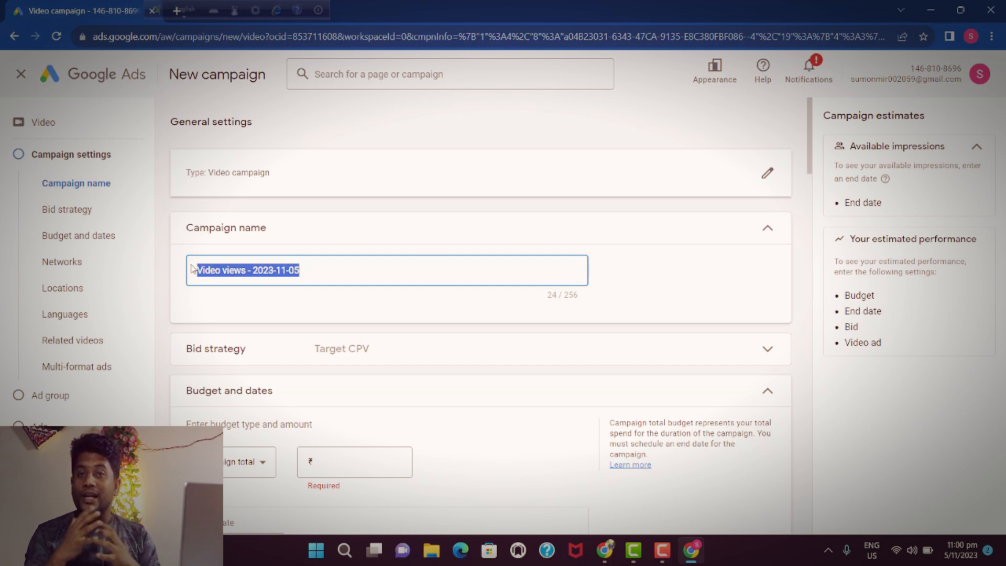
type("shoping  1k tk")
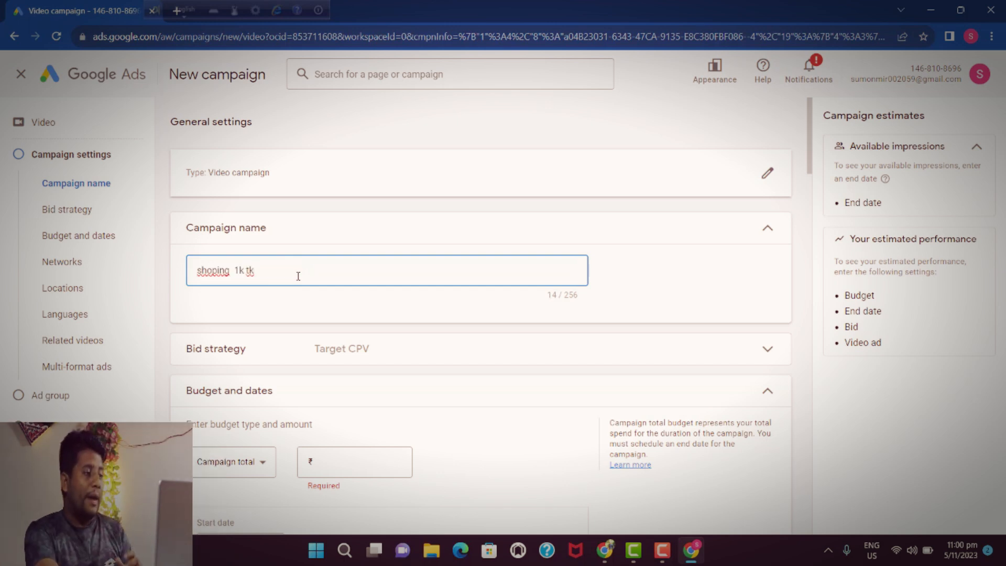
left_click_drag(277, 274, 191, 272)
left_click(312, 265)
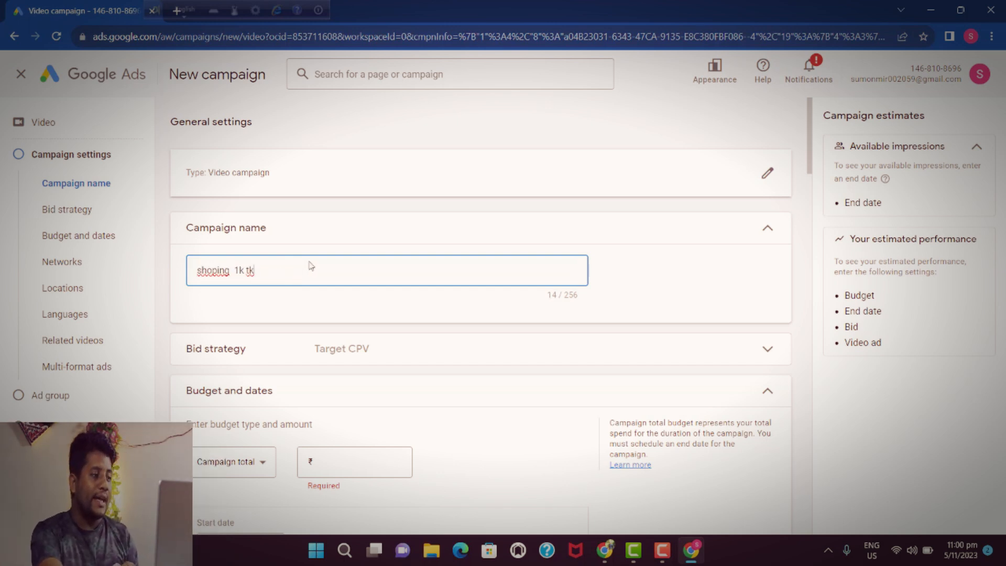
Set the campaign total budget to ₹1,000
scroll(311, 266, "down", 3)
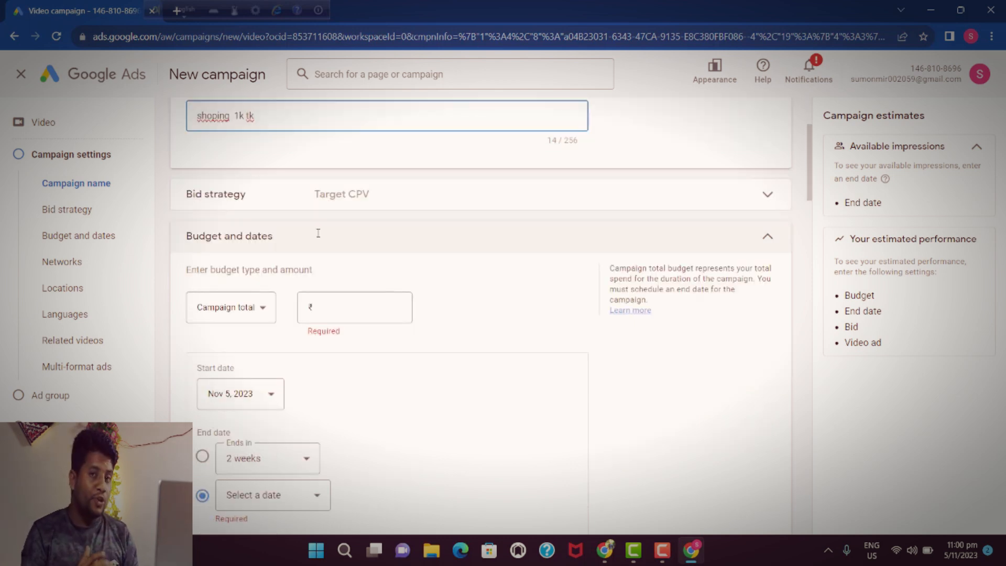
left_click(373, 304)
type("1000")
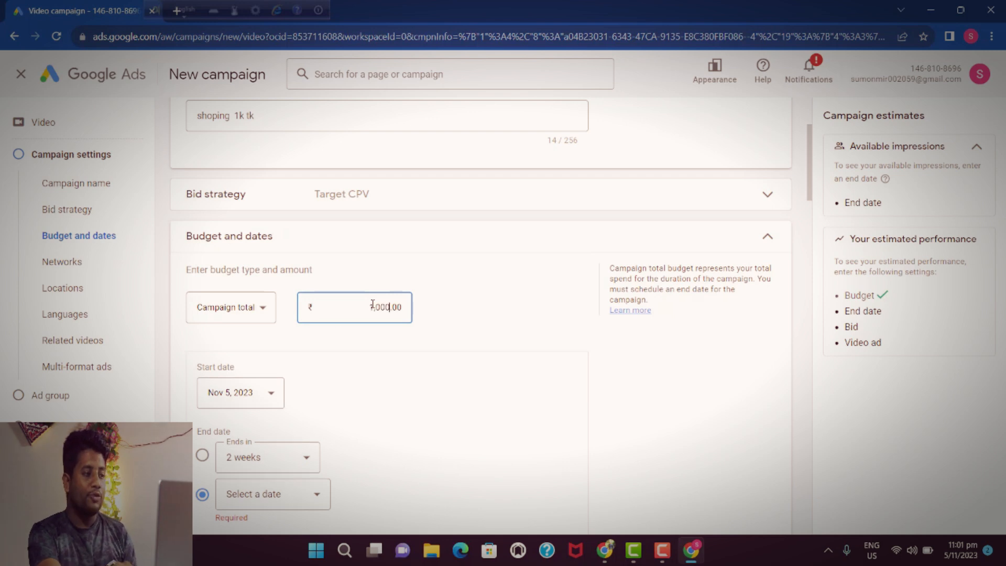
Schedule the campaign to start on Nov 6, 2023 and end on Nov 7, 2023
scroll(377, 304, "down", 2)
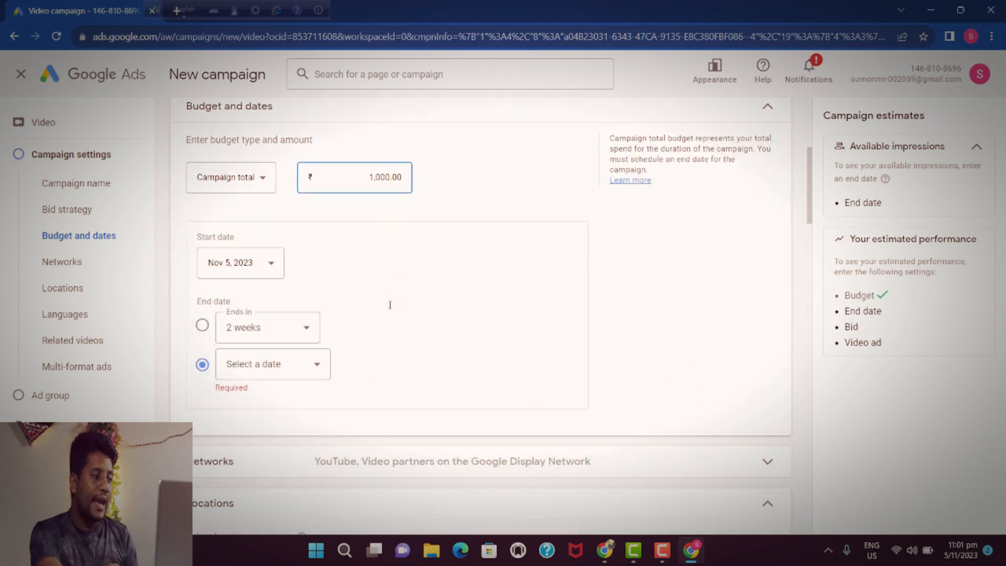
left_click(254, 269)
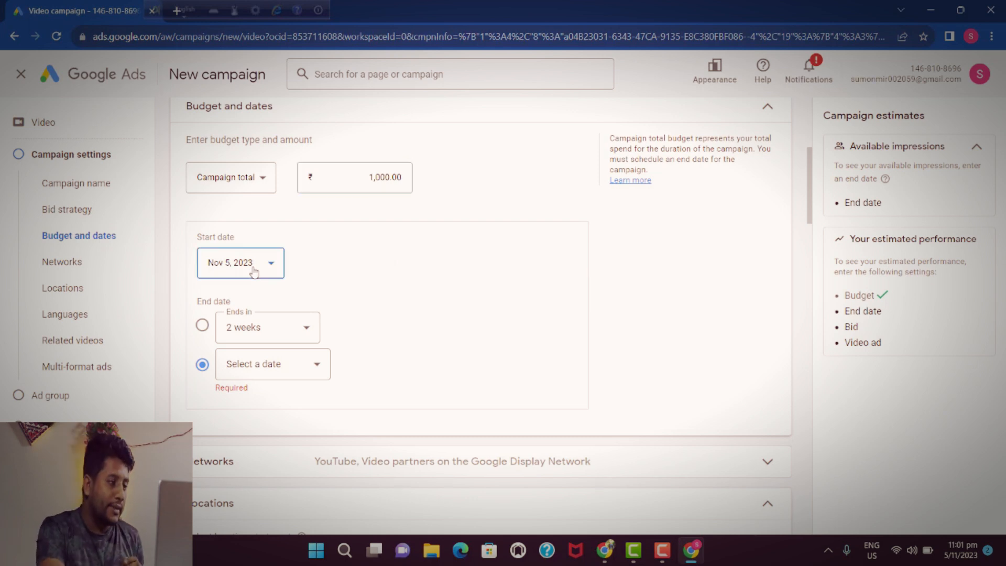
left_click(232, 366)
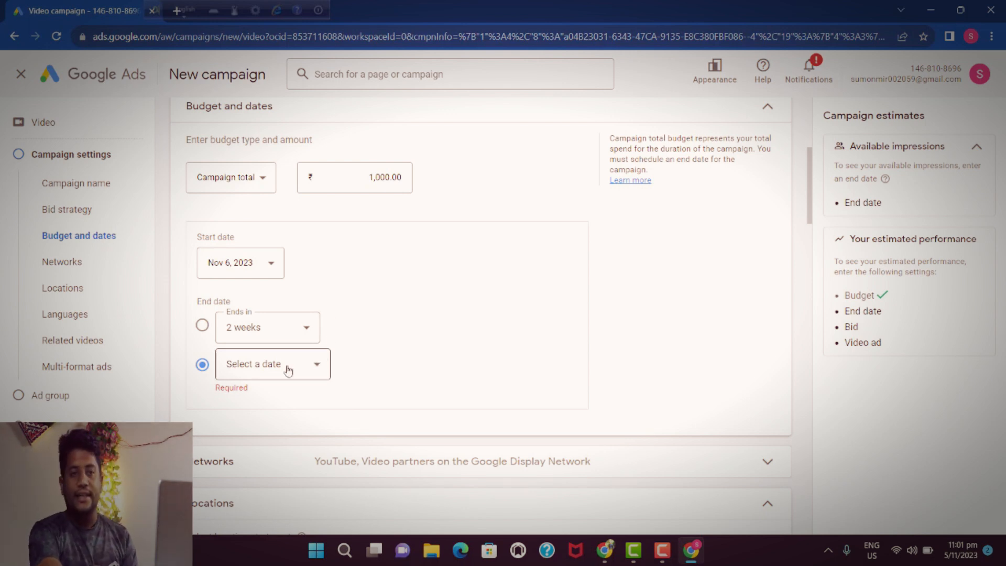
left_click(288, 369)
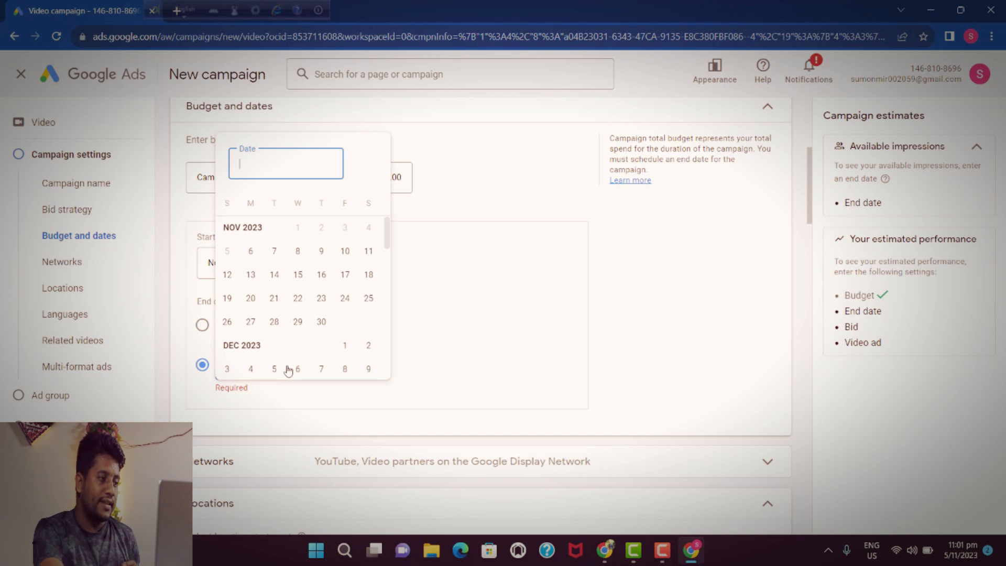
left_click(272, 256)
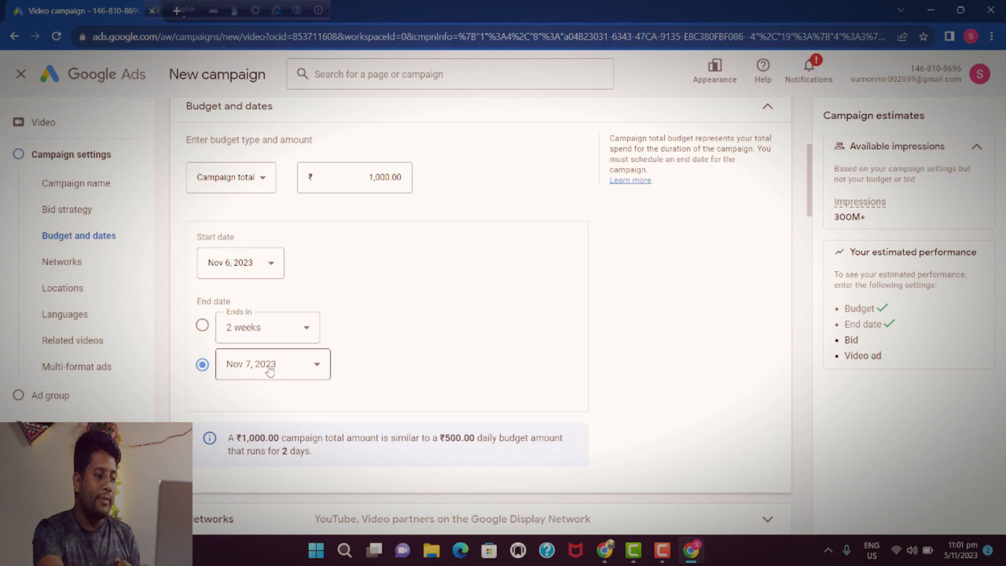
Exclude video partners on the Google Display Network from the campaign's networks
scroll(421, 369, "down", 1)
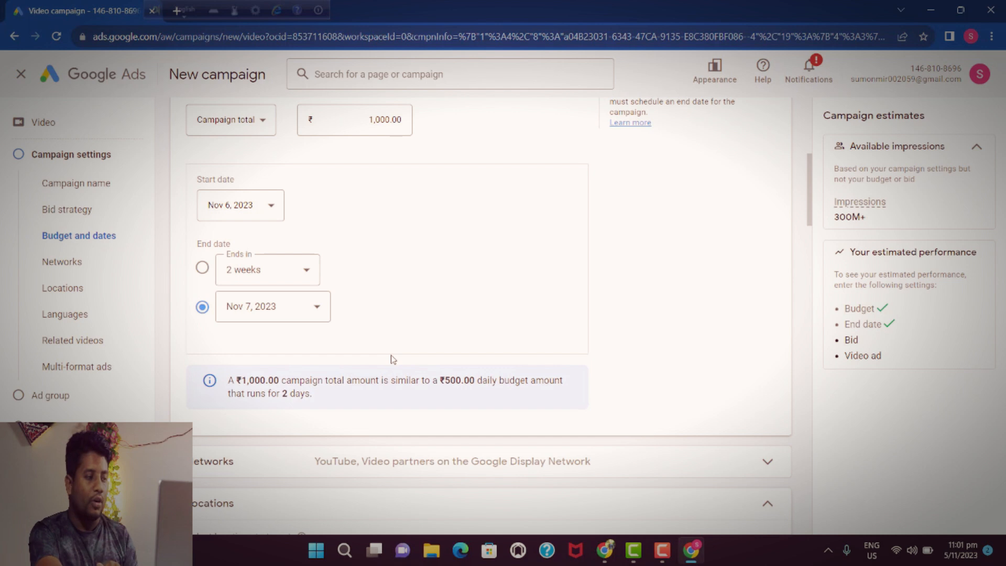
scroll(393, 360, "down", 2)
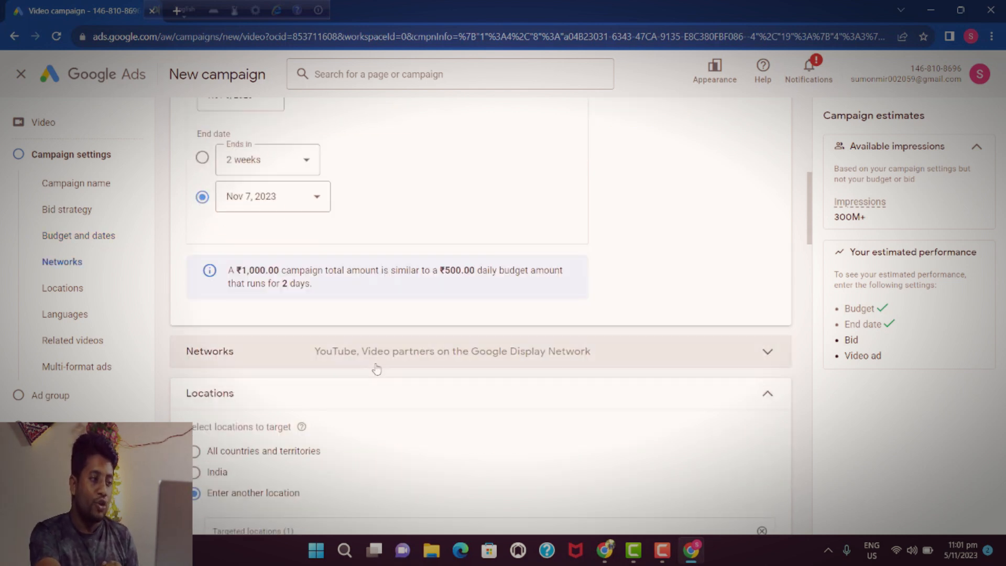
left_click(376, 369)
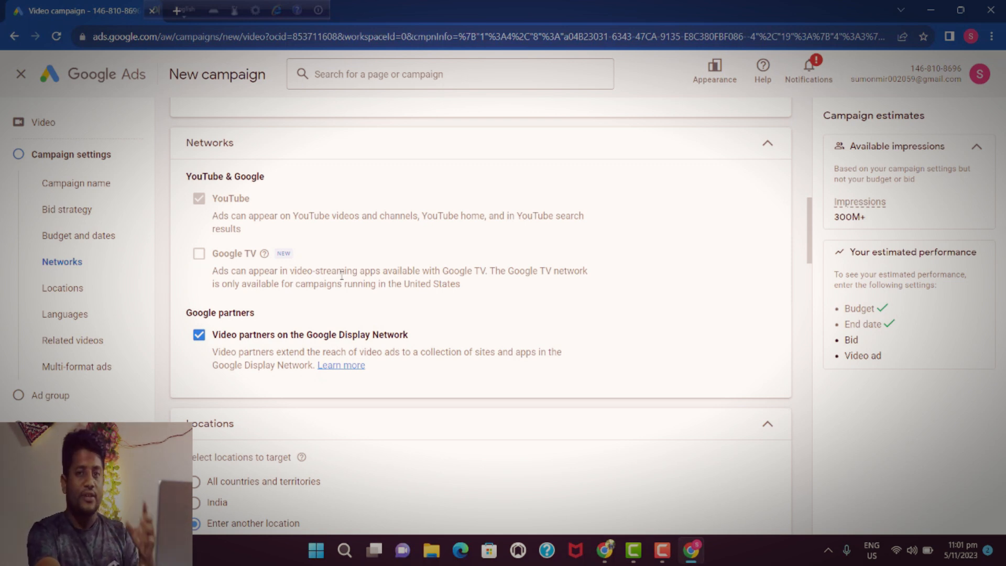
mouse_move(229, 258)
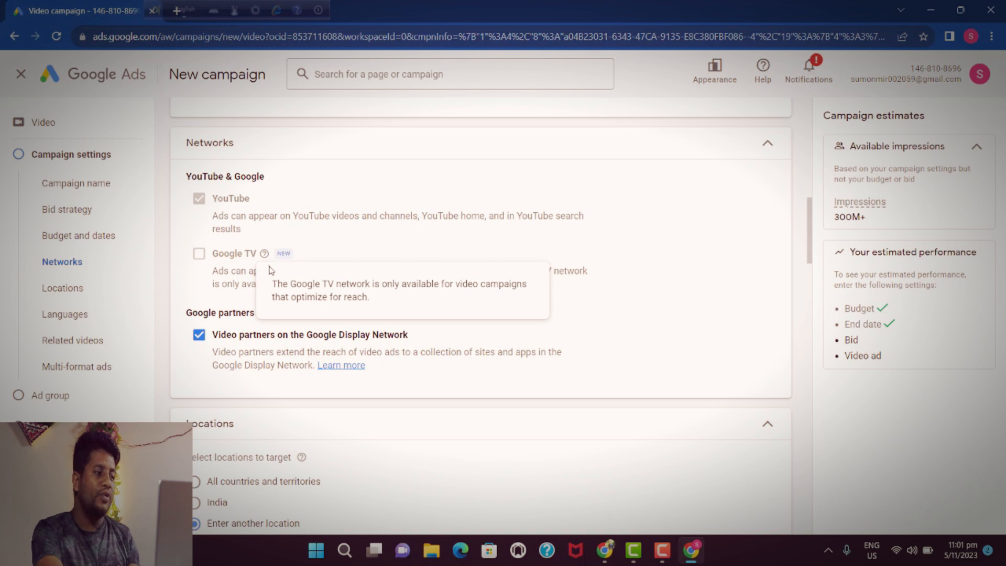
left_click(200, 335)
Review the targeted locations and languages, and turn off getting more views with multi-format video ads
scroll(308, 330, "down", 5)
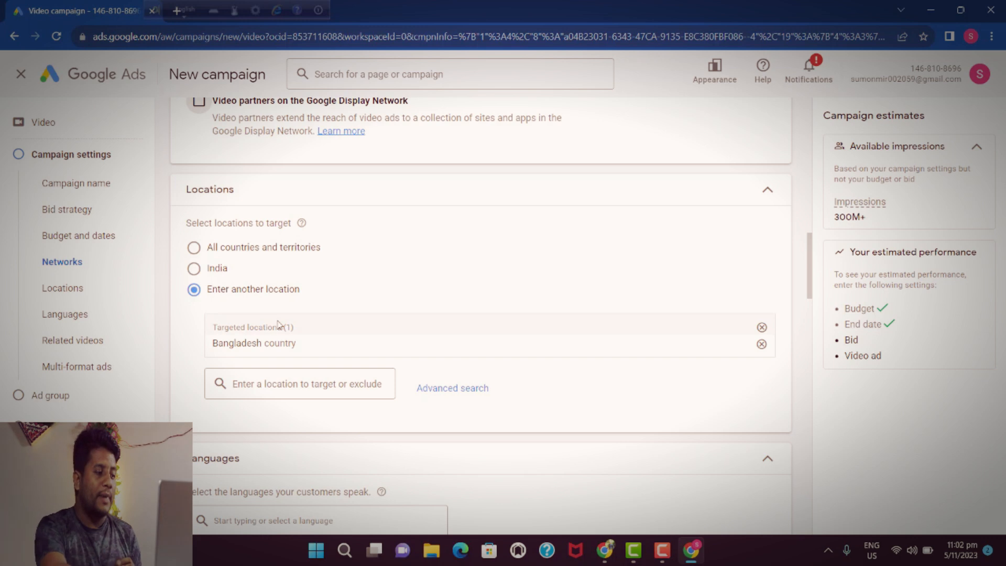
scroll(278, 324, "down", 1)
scroll(279, 323, "down", 1)
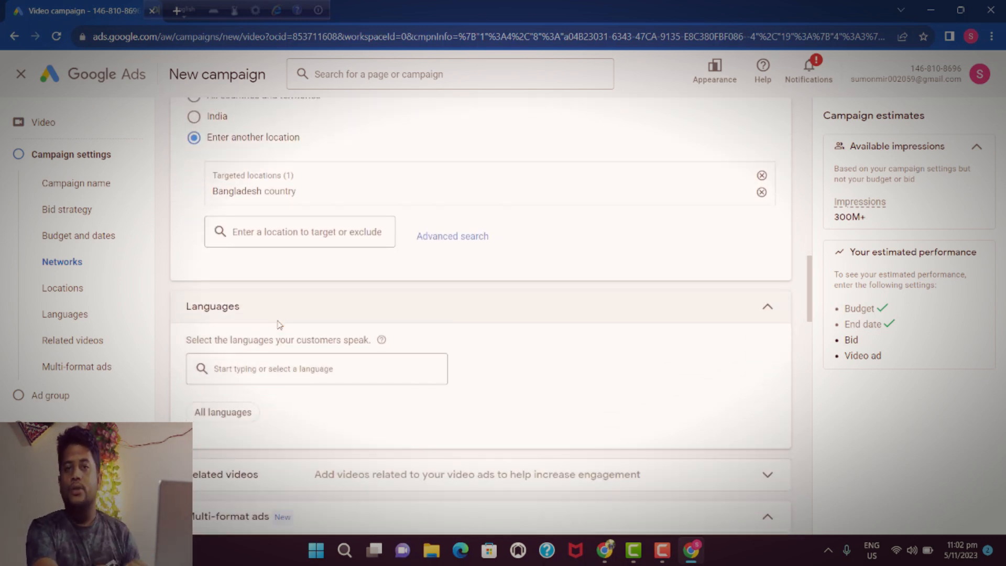
left_click(286, 232)
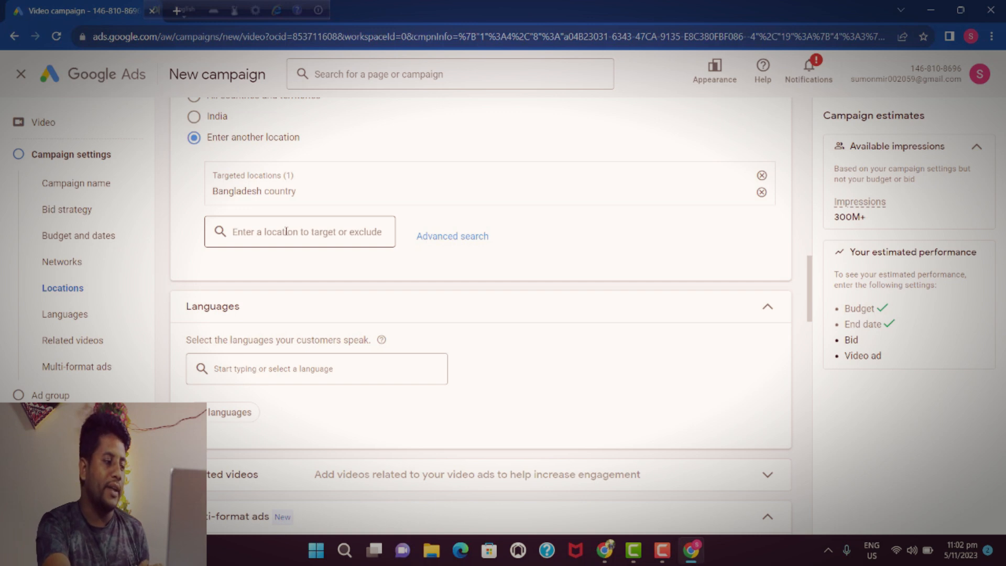
scroll(286, 231, "down", 1)
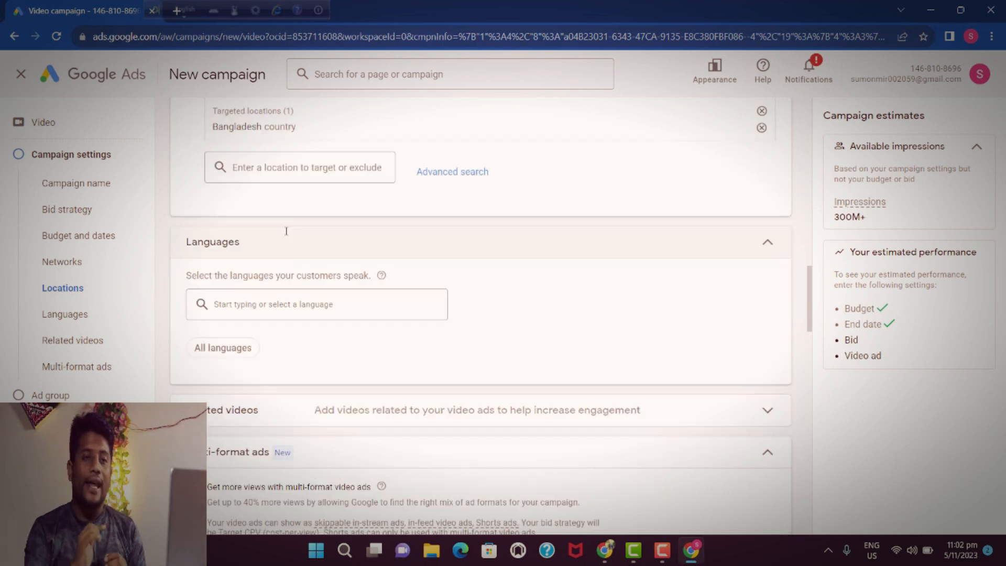
scroll(286, 231, "down", 2)
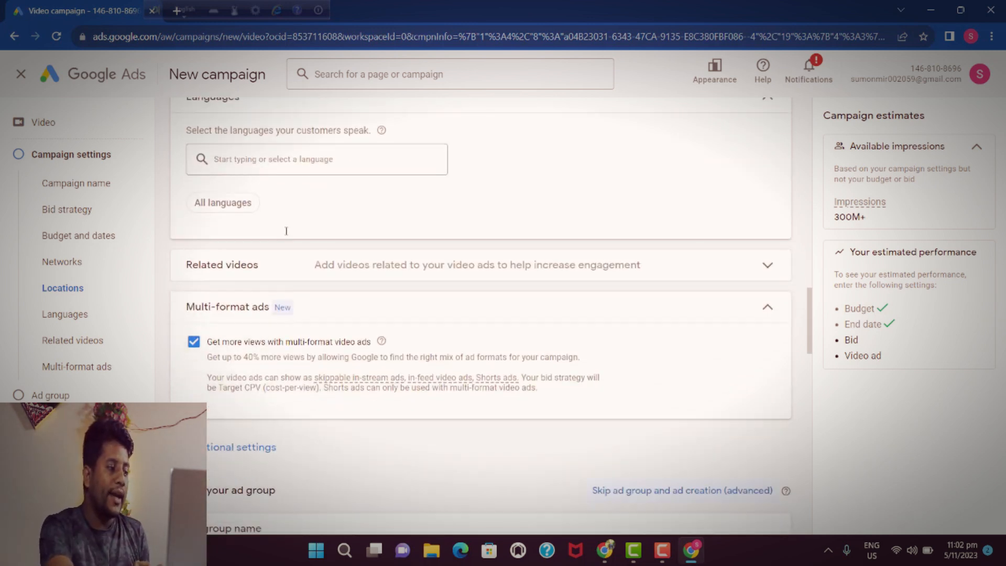
left_click(193, 342)
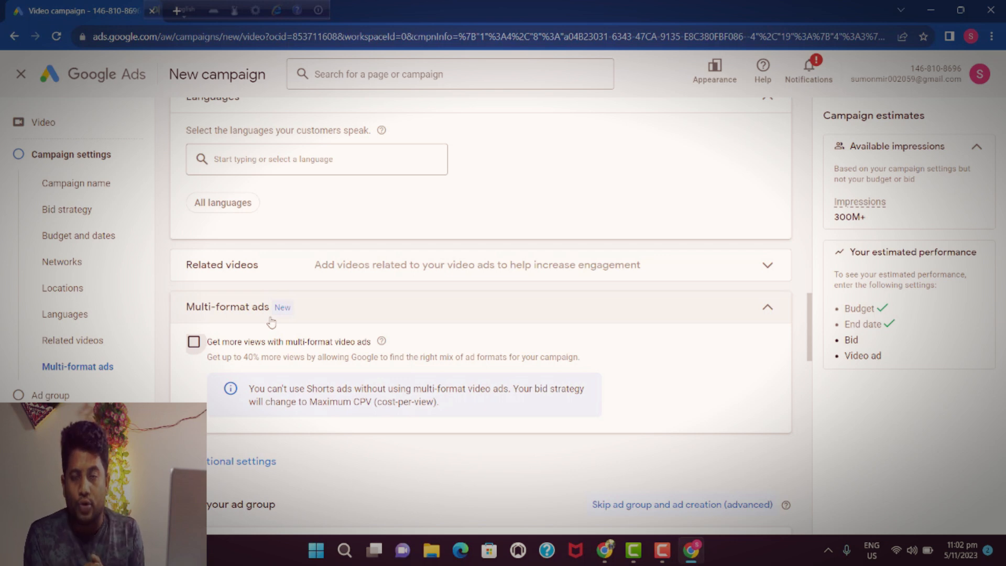
In the additional settings, set specific device targeting and exclude Computers, Tablets and TV screens
scroll(271, 322, "down", 2)
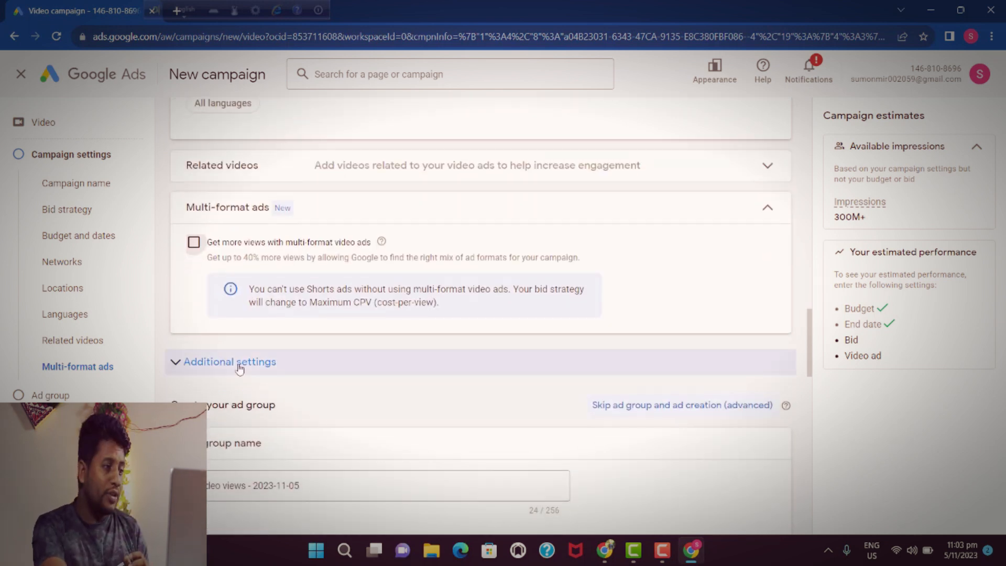
left_click(239, 368)
scroll(236, 364, "down", 2)
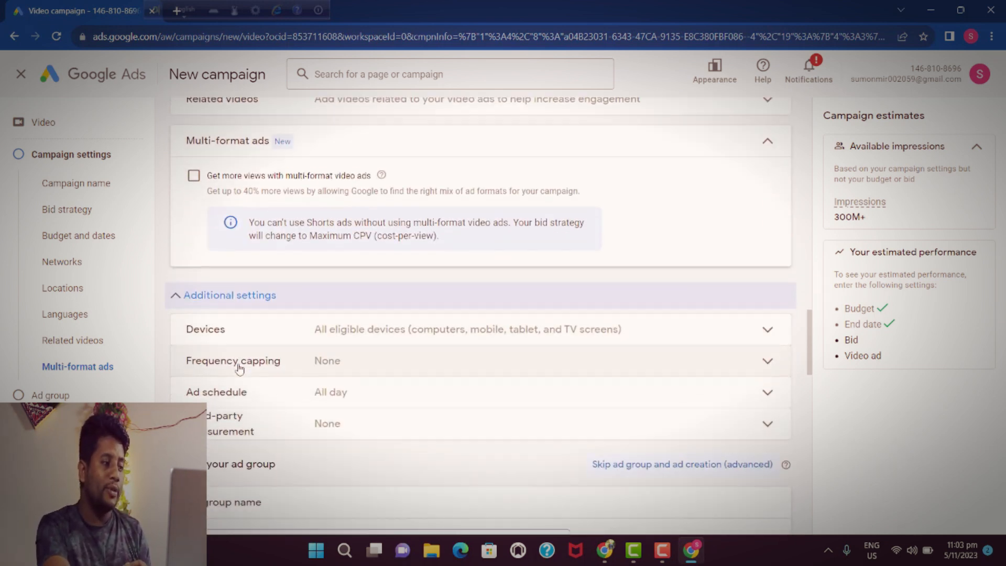
left_click(368, 330)
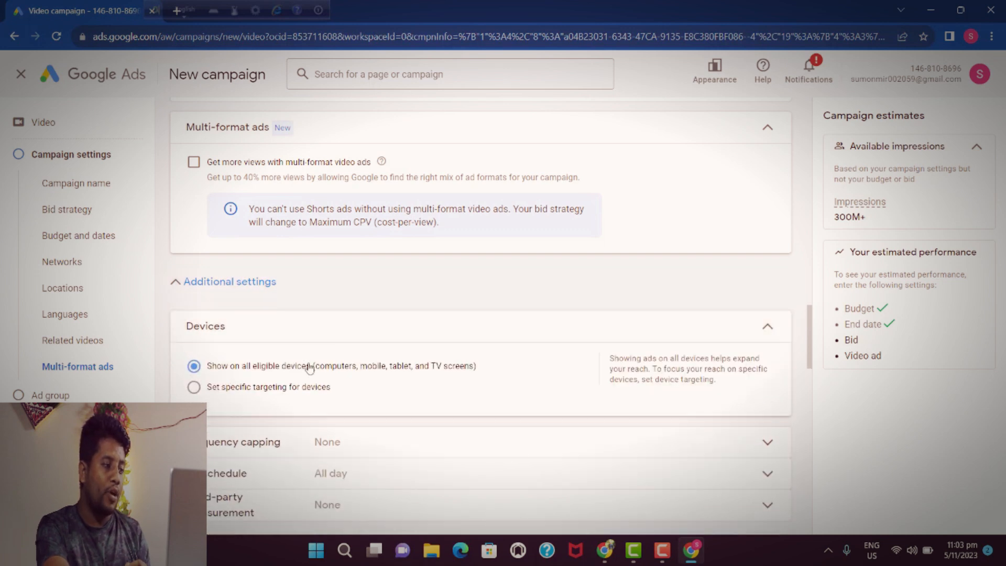
left_click(269, 386)
scroll(269, 386, "down", 3)
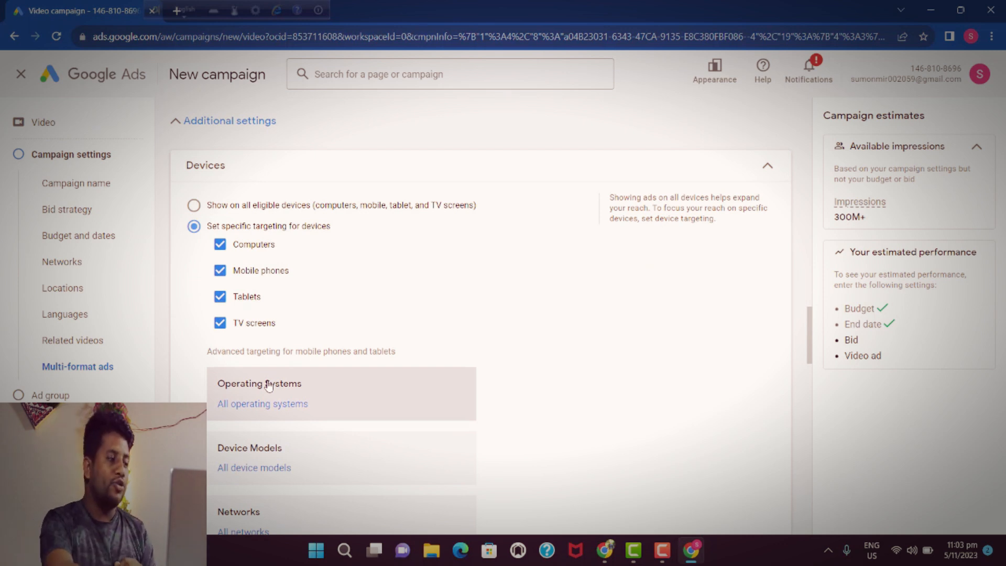
left_click(221, 244)
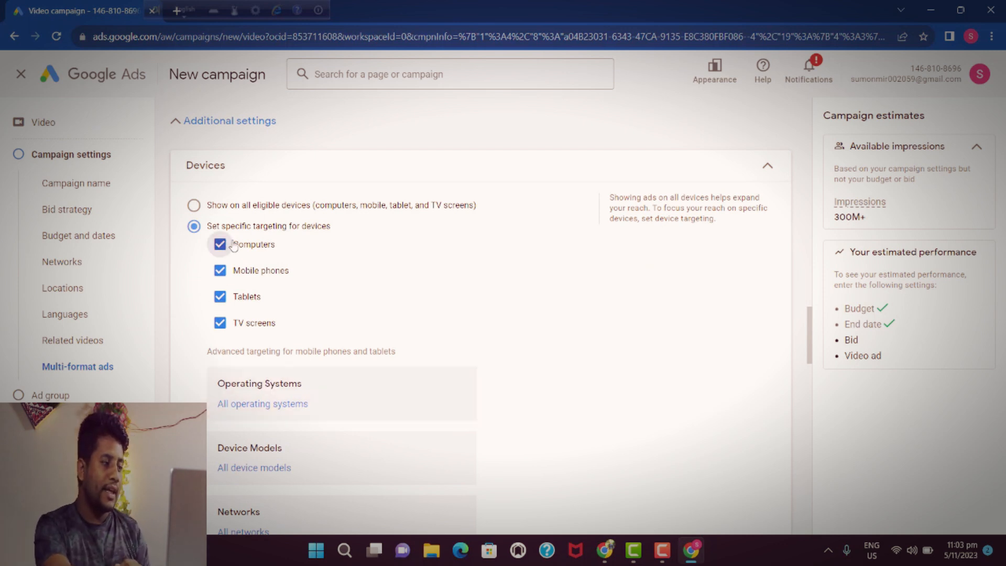
left_click(220, 296)
left_click(220, 323)
scroll(231, 327, "down", 5)
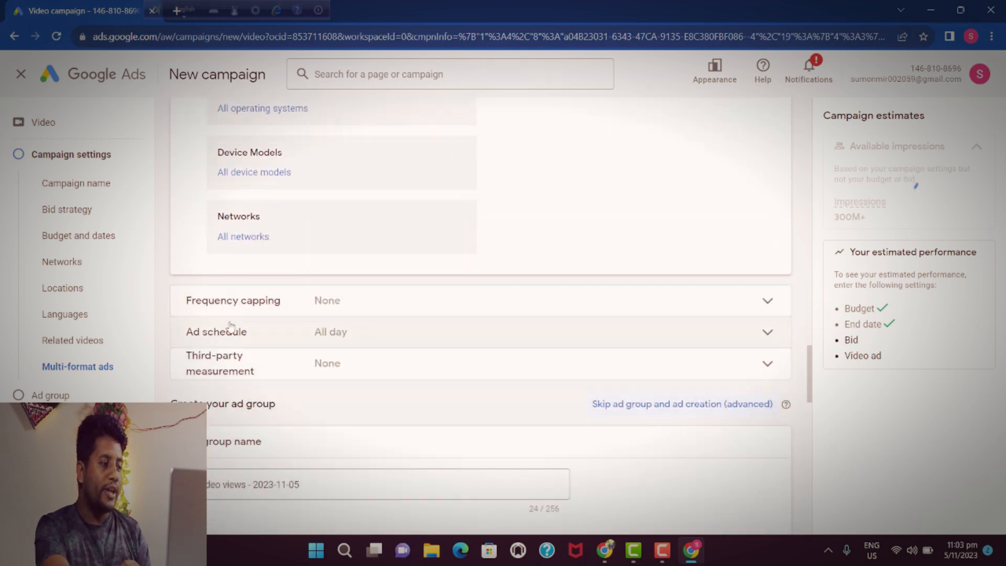
scroll(230, 327, "down", 3)
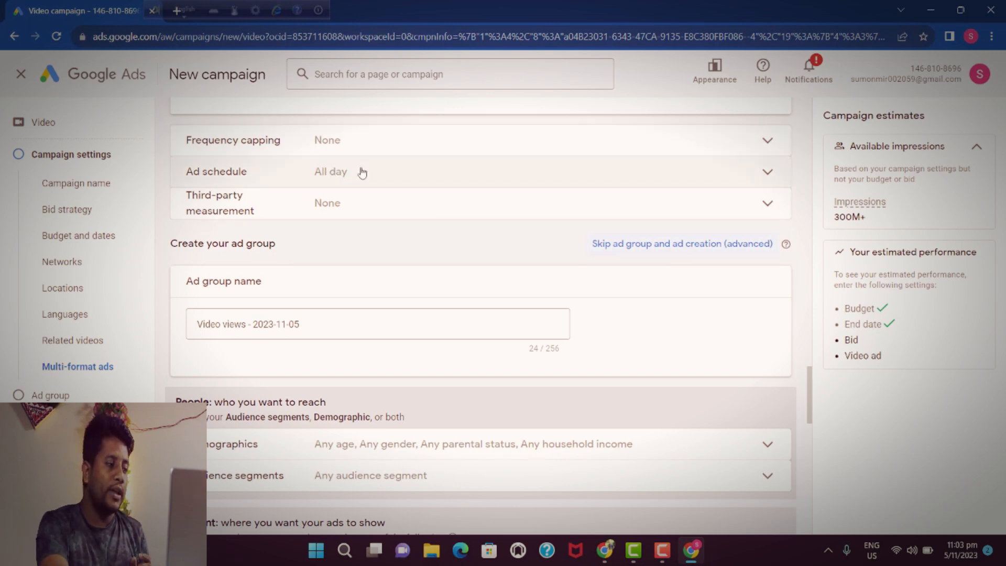
scroll(308, 196, "down", 2)
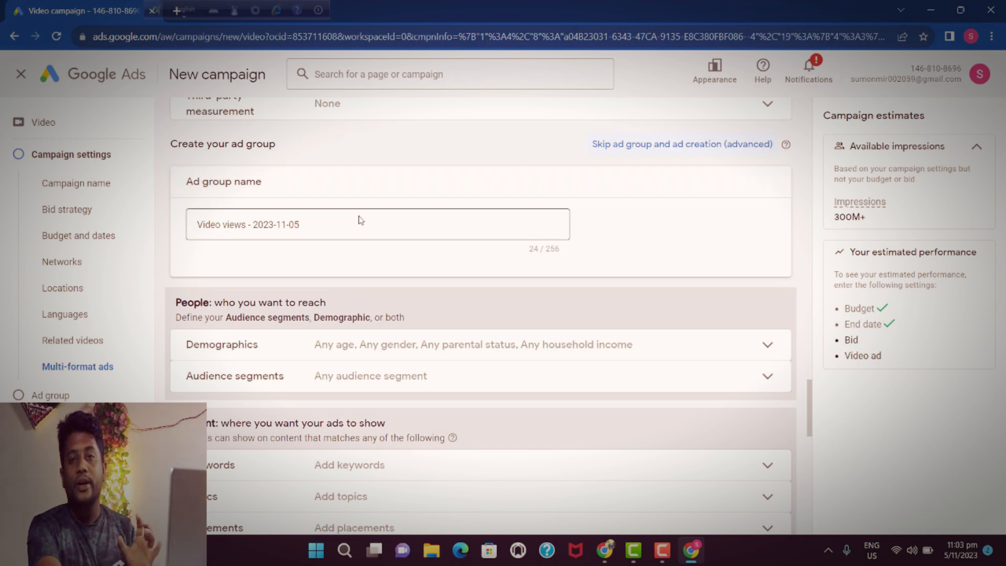
Review the ad group's people and content targeting, opening the demographics and keywords options
scroll(361, 220, "down", 3)
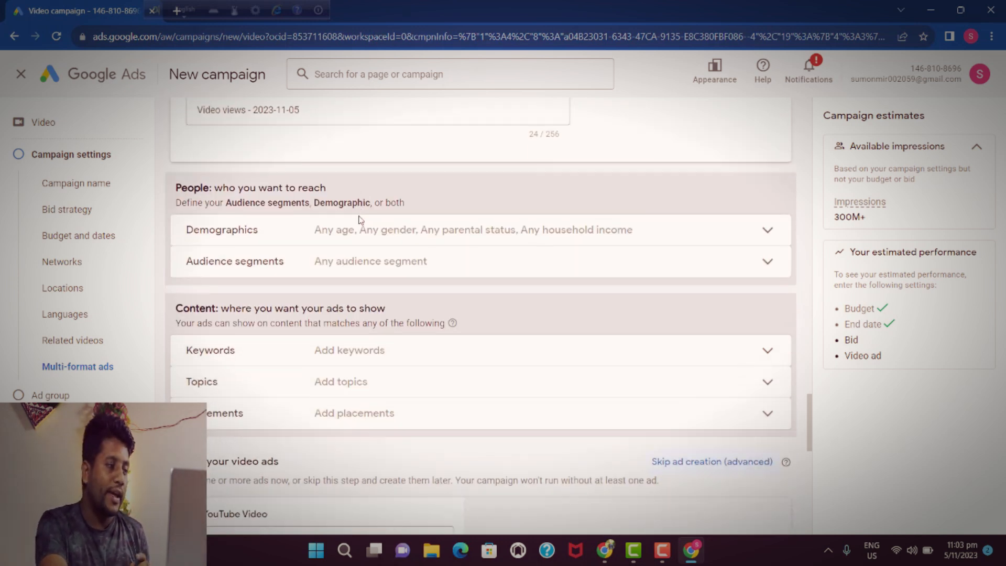
left_click(400, 191)
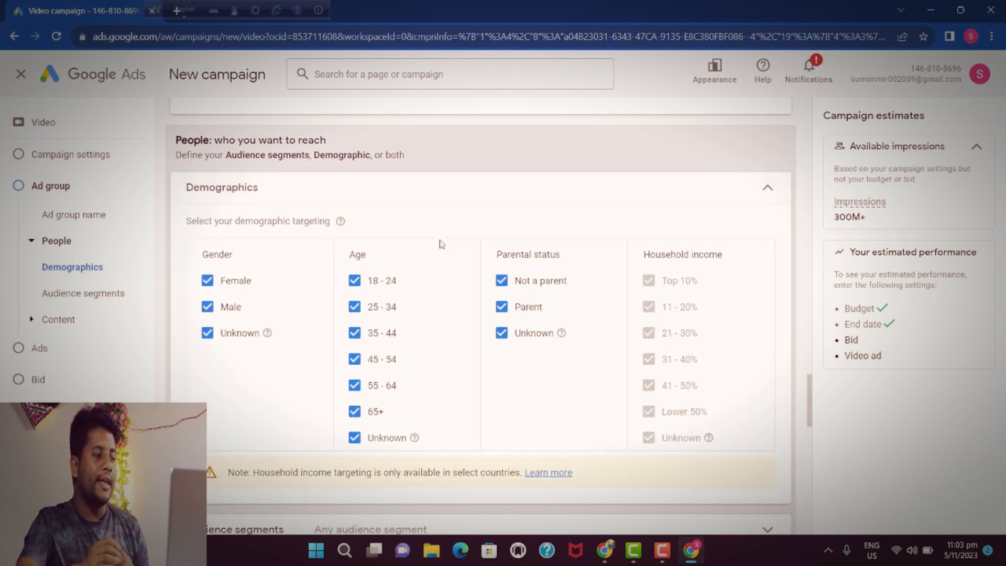
scroll(442, 244, "down", 6)
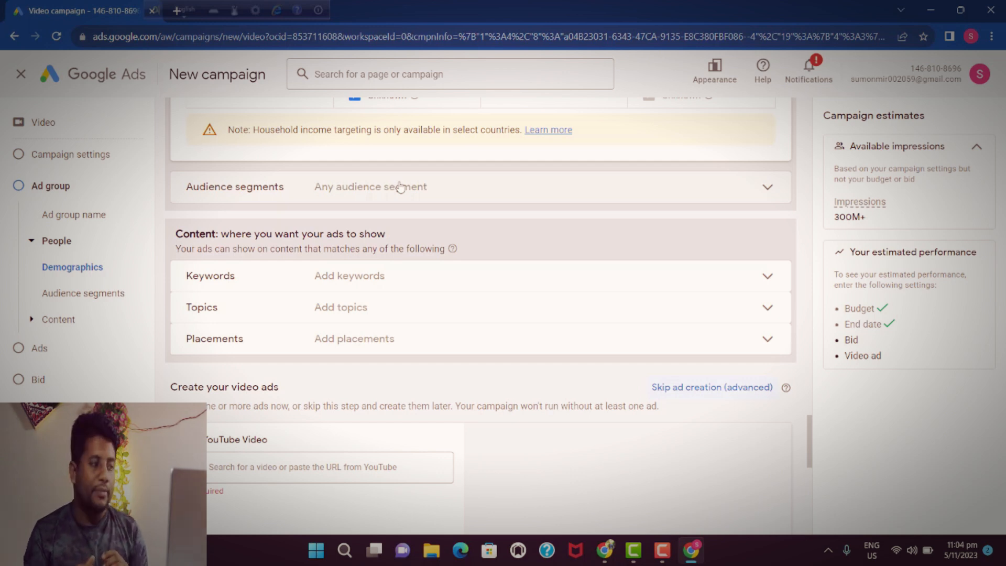
left_click(404, 277)
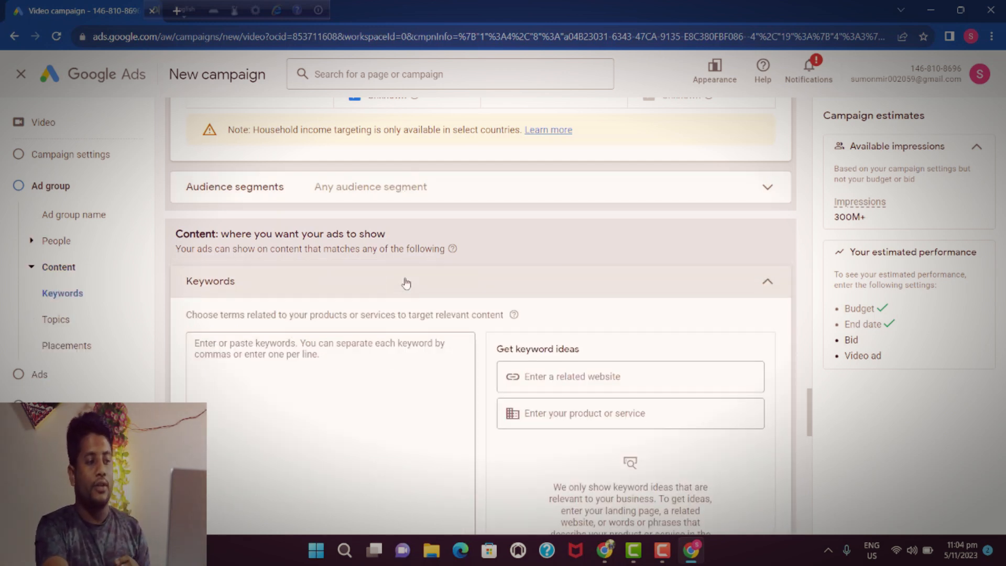
scroll(406, 283, "down", 1)
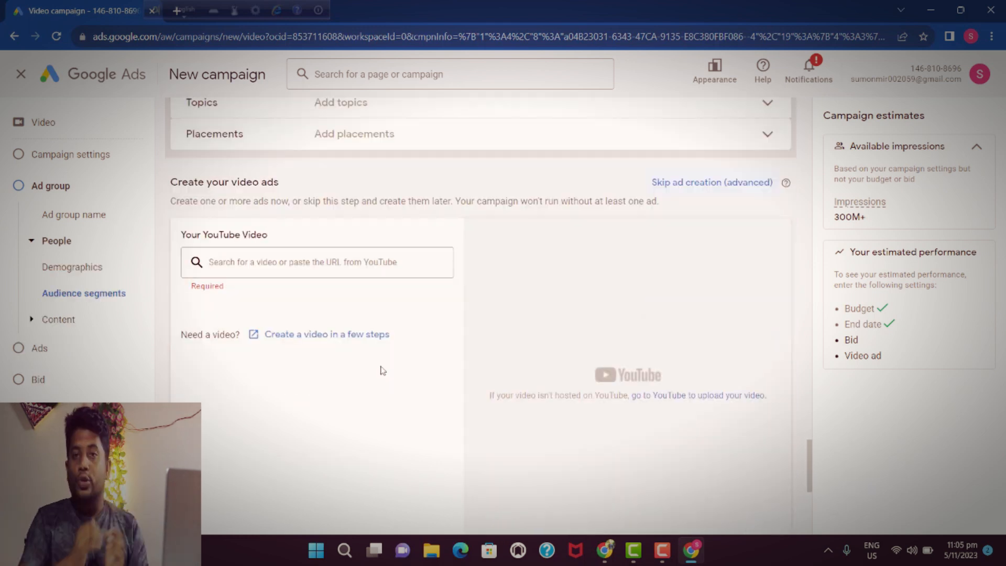
scroll(382, 368, "up", 1)
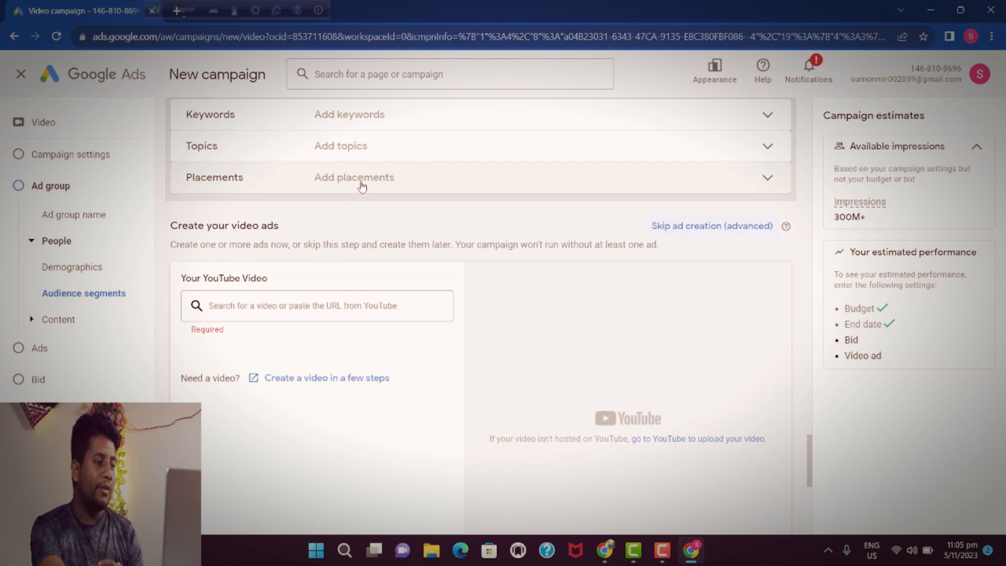
scroll(273, 285, "down", 1)
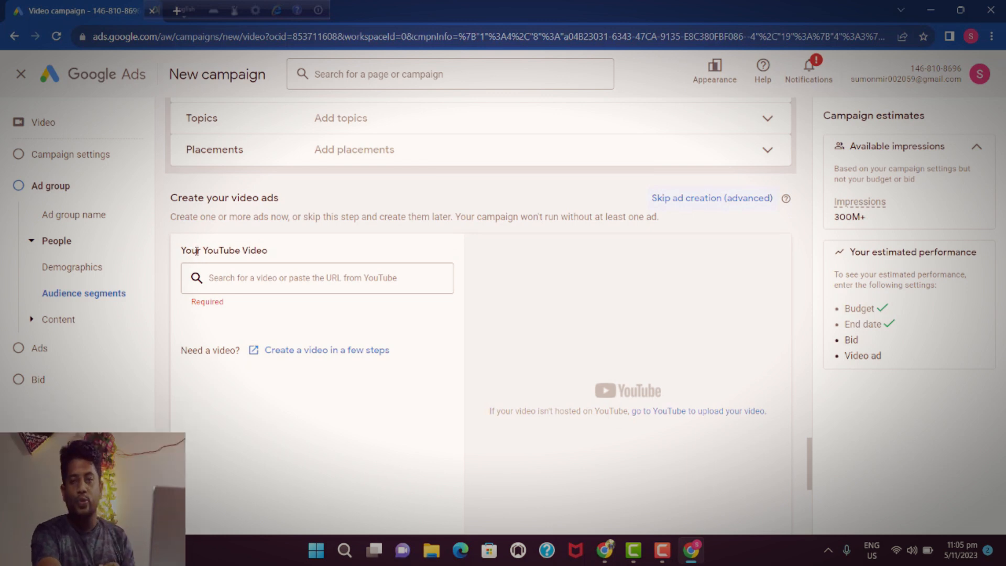
left_click(267, 279)
type("https://youtu.be/ODI9-9R-omw?si=qbSwfQI8G3wZP82r")
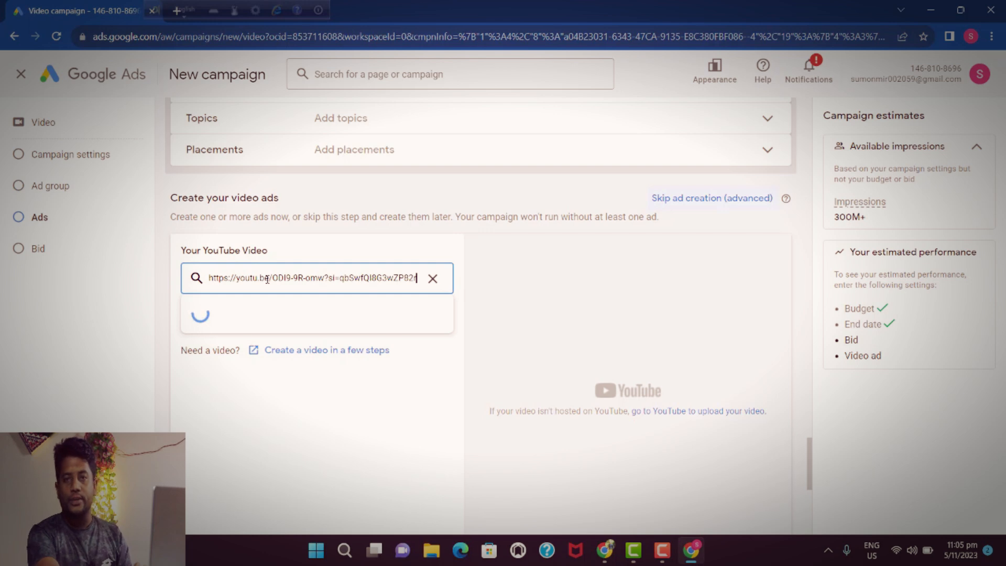
scroll(267, 279, "down", 1)
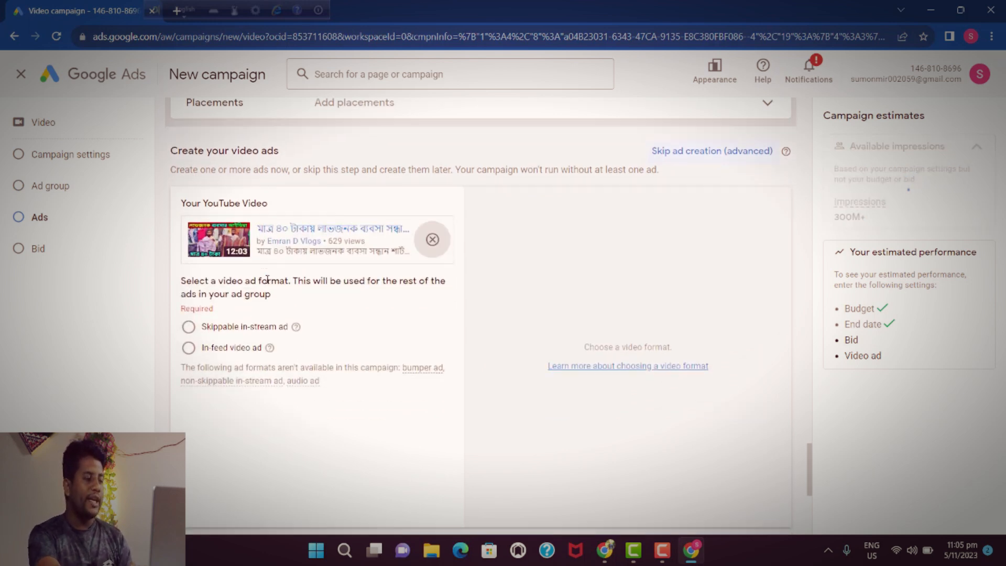
left_click(227, 355)
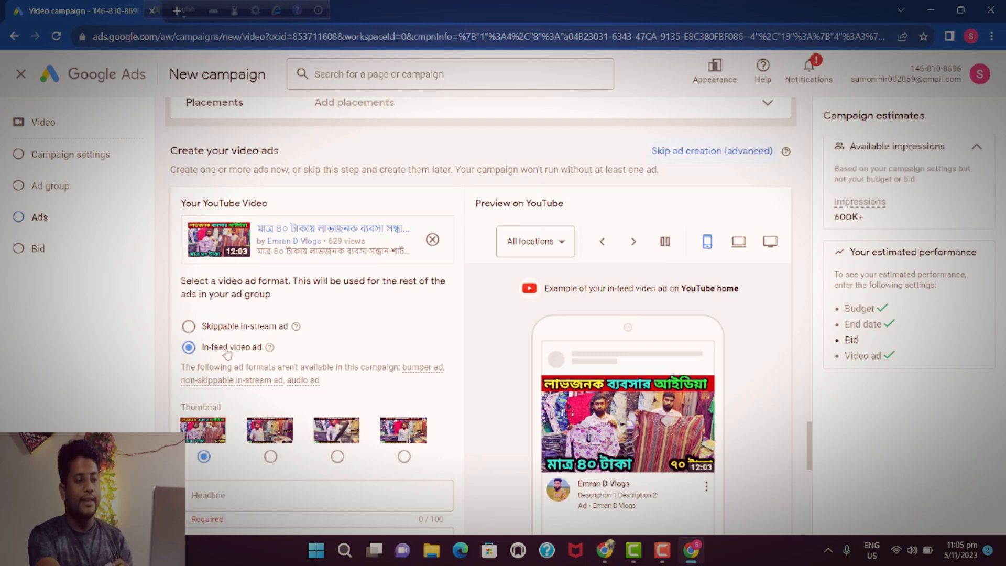
Use the video's Bengali title as the ad headline, and enter "Like" as Description 1 and "Comment" as Description 2
scroll(227, 356, "down", 3)
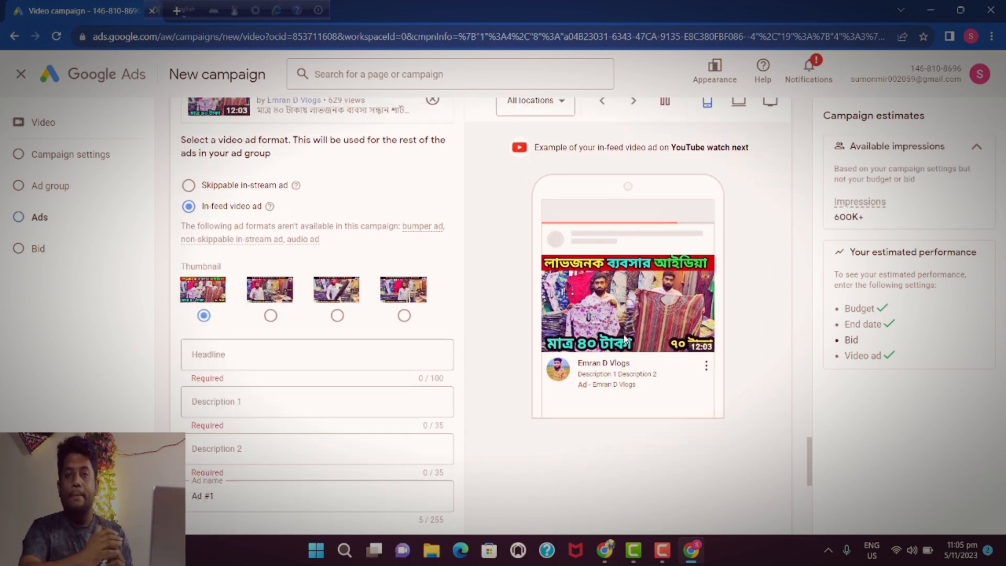
scroll(624, 340, "down", 1)
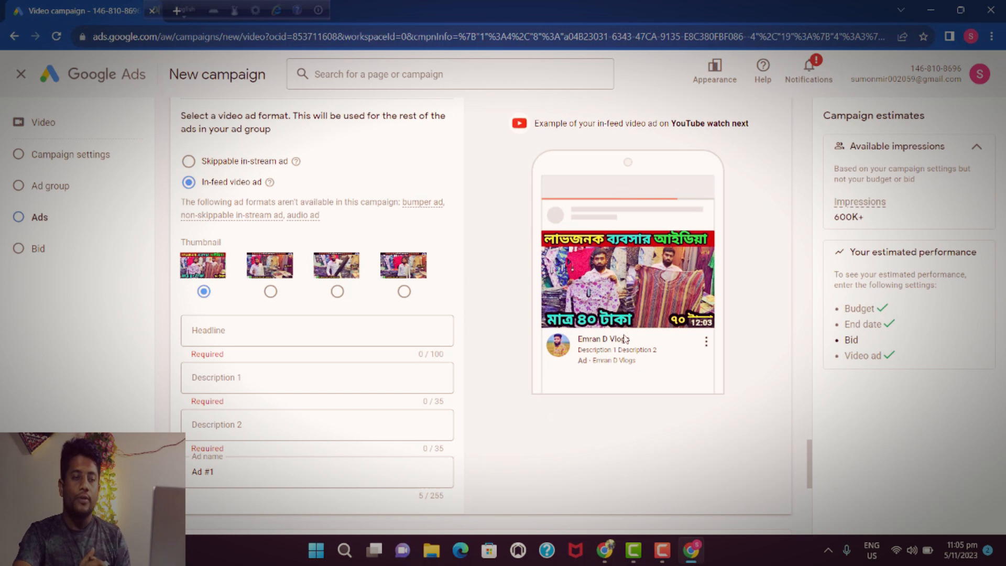
scroll(626, 339, "down", 1)
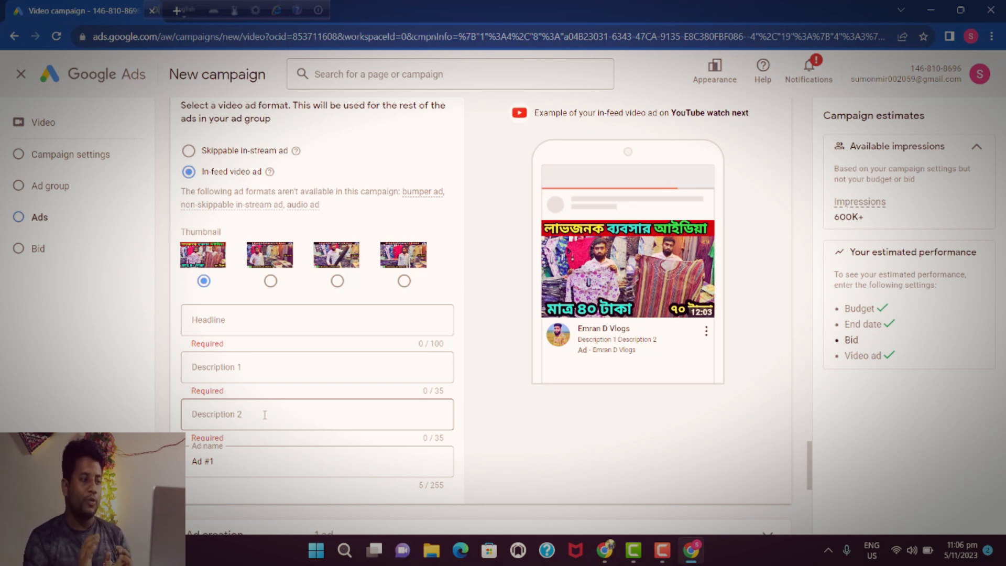
scroll(235, 426, "down", 1)
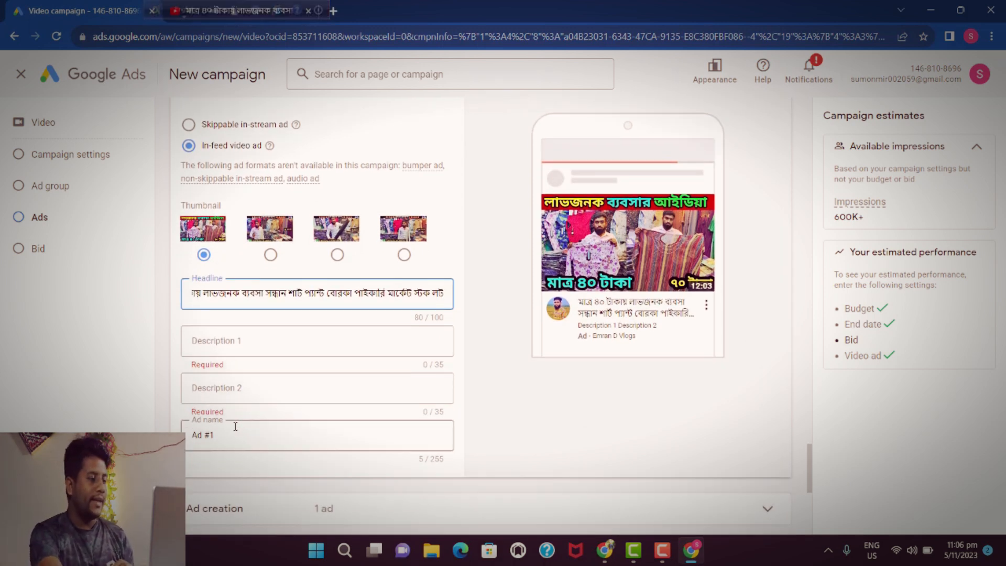
left_click(286, 341)
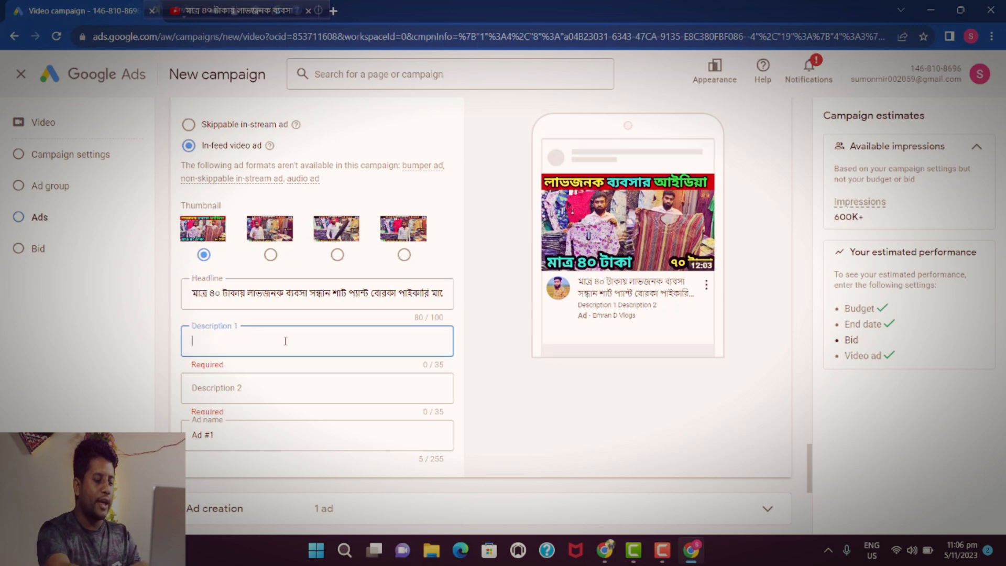
type("Like")
left_click(258, 386)
type("C")
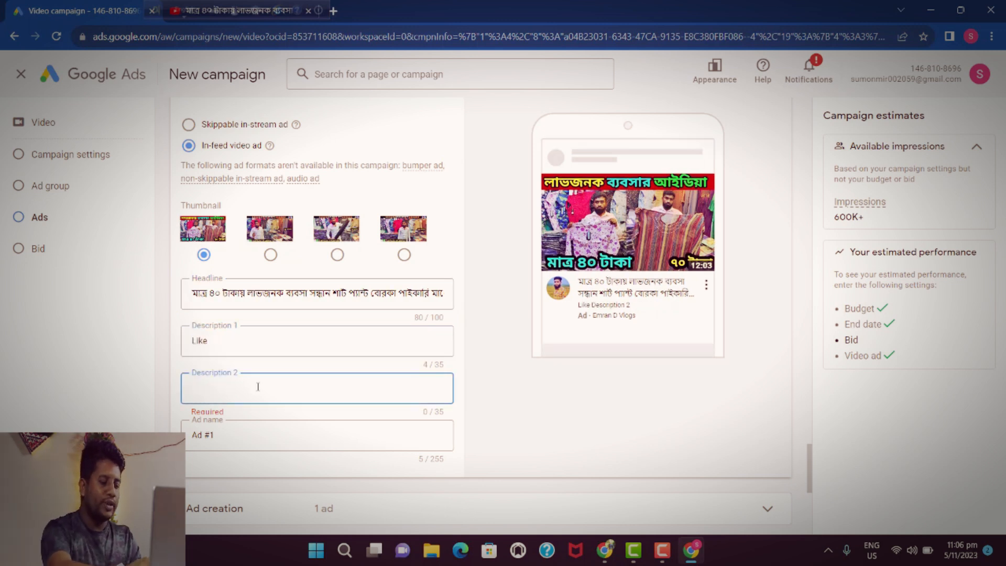
type("omment")
scroll(259, 386, "down", 1)
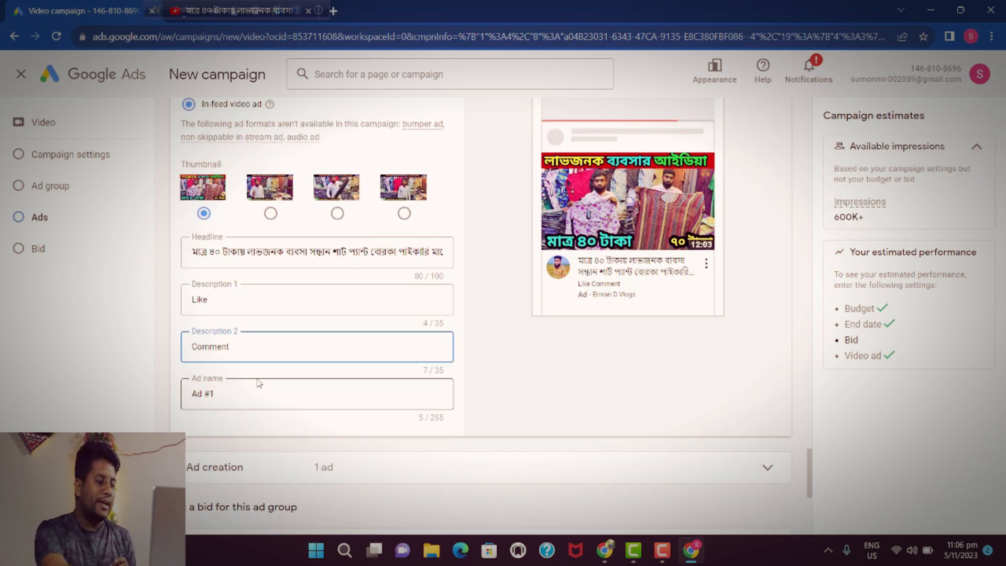
Set the ad group's maximum CPV bid to ₹1.40
scroll(258, 384, "down", 5)
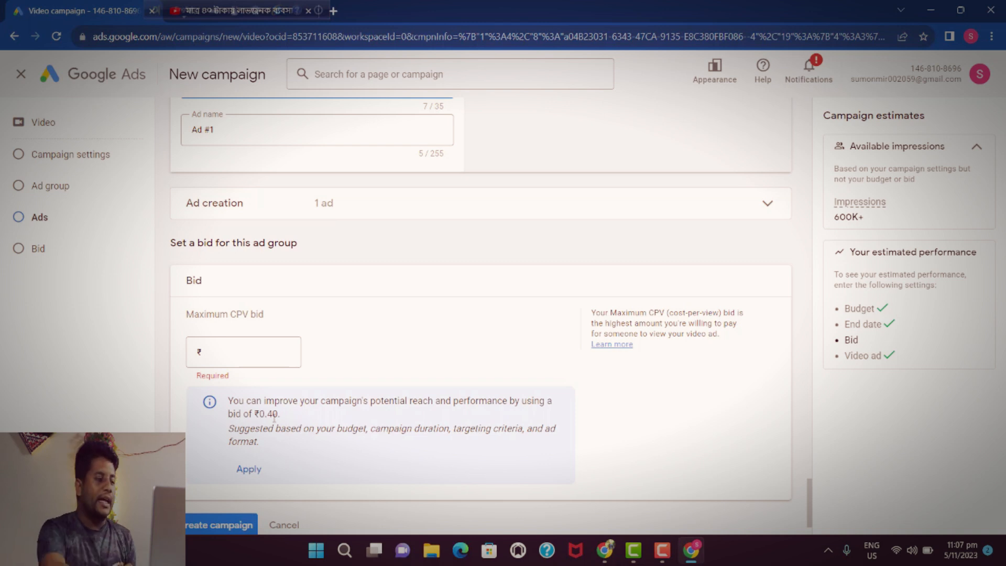
left_click(266, 348)
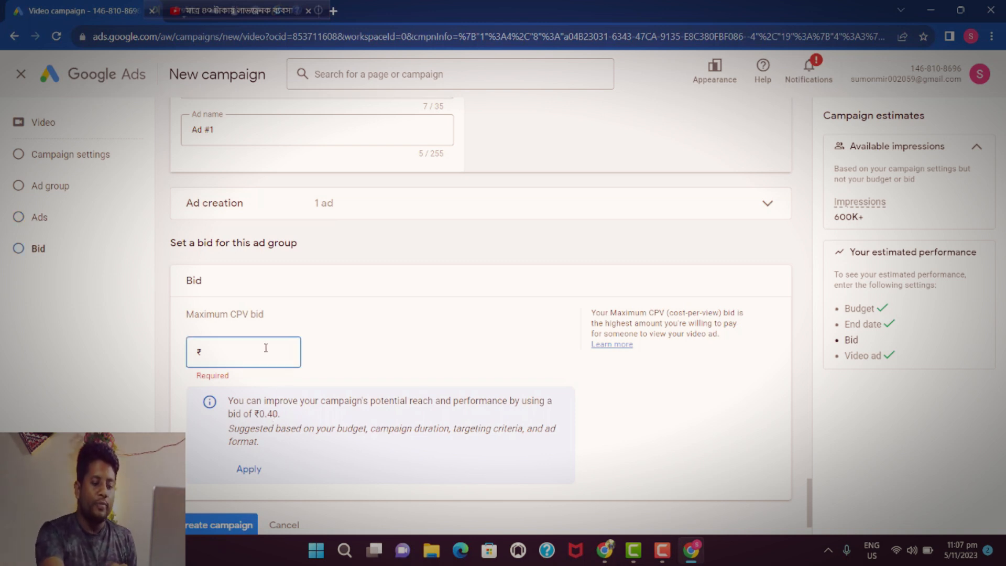
type("1.40")
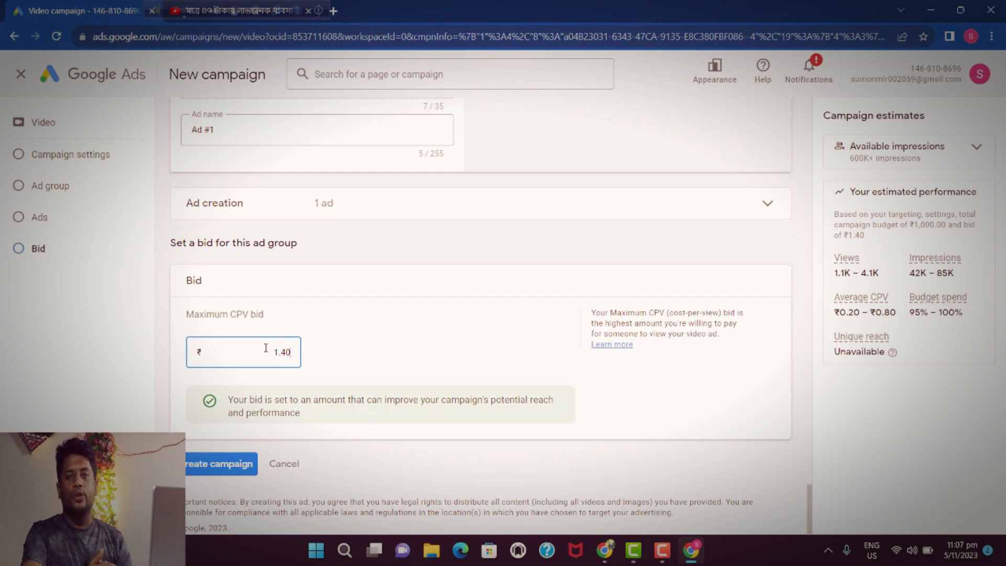
Create the campaign, continue to its overview and review the policy review and ad status
left_click(226, 471)
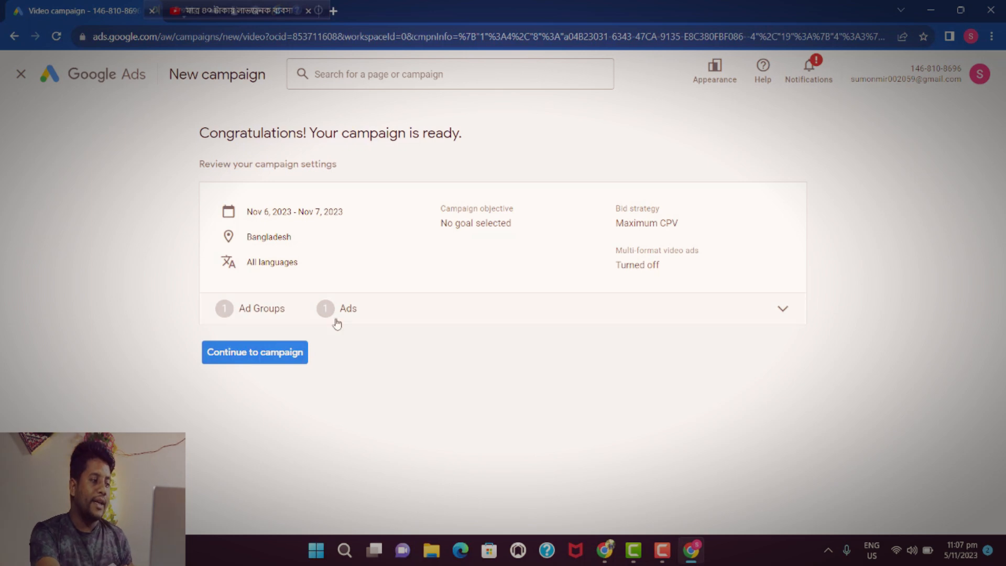
left_click(241, 358)
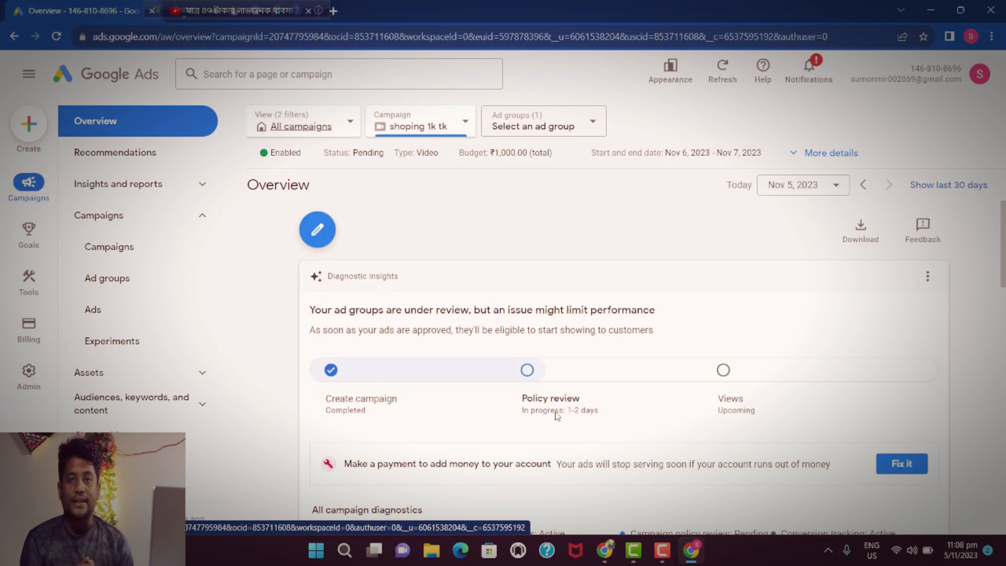
scroll(556, 415, "down", 5)
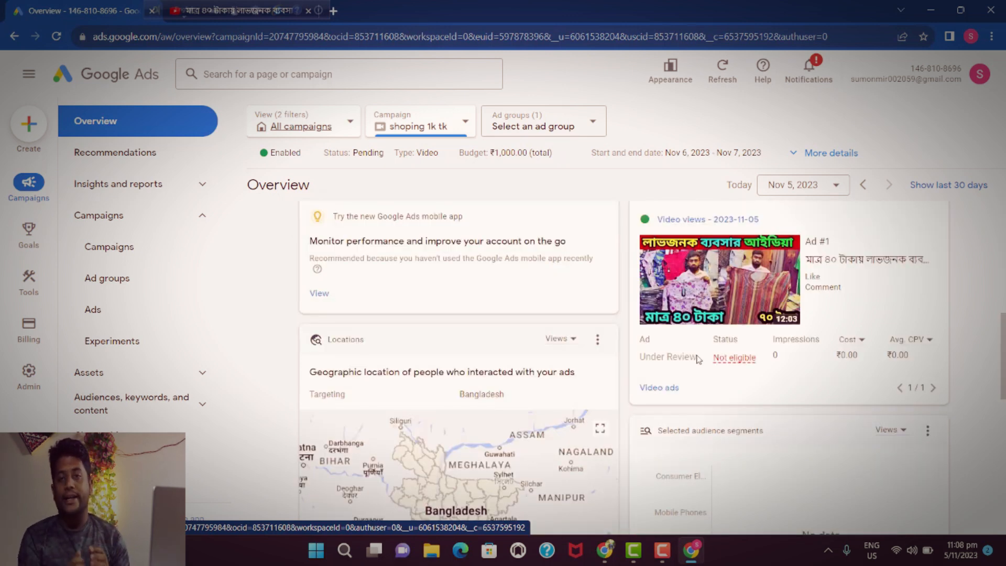